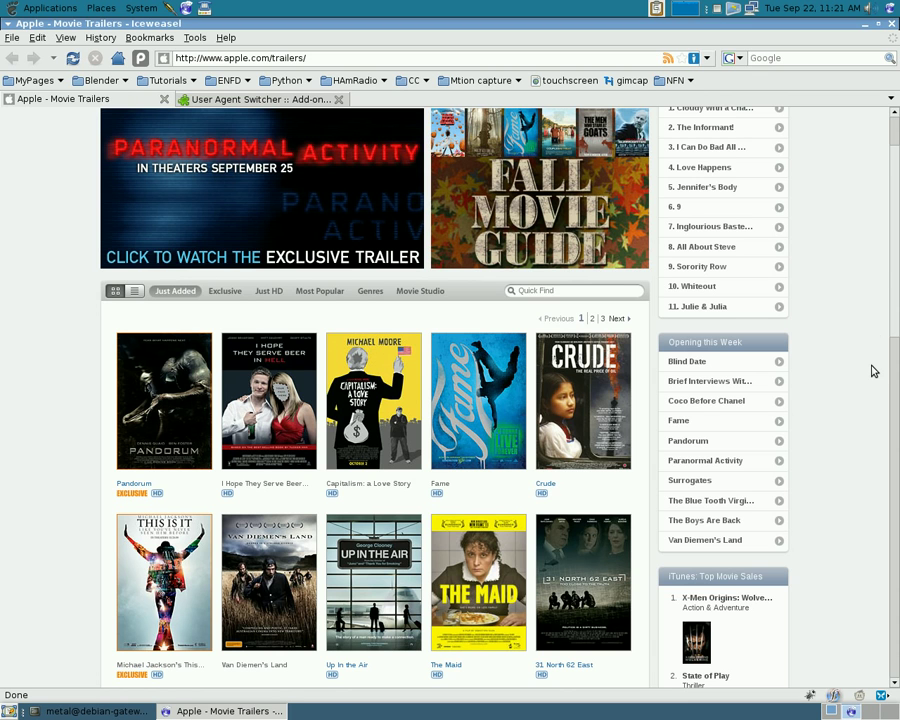
Step: Scroll down the Apple Movie Trailers grid until the Surrogates poster is visible
{"action": "scroll", "coordinate": [869, 372], "scroll_direction": "down", "scroll_amount": 3}
{"action": "scroll", "coordinate": [862, 372], "scroll_direction": "down", "scroll_amount": 3}
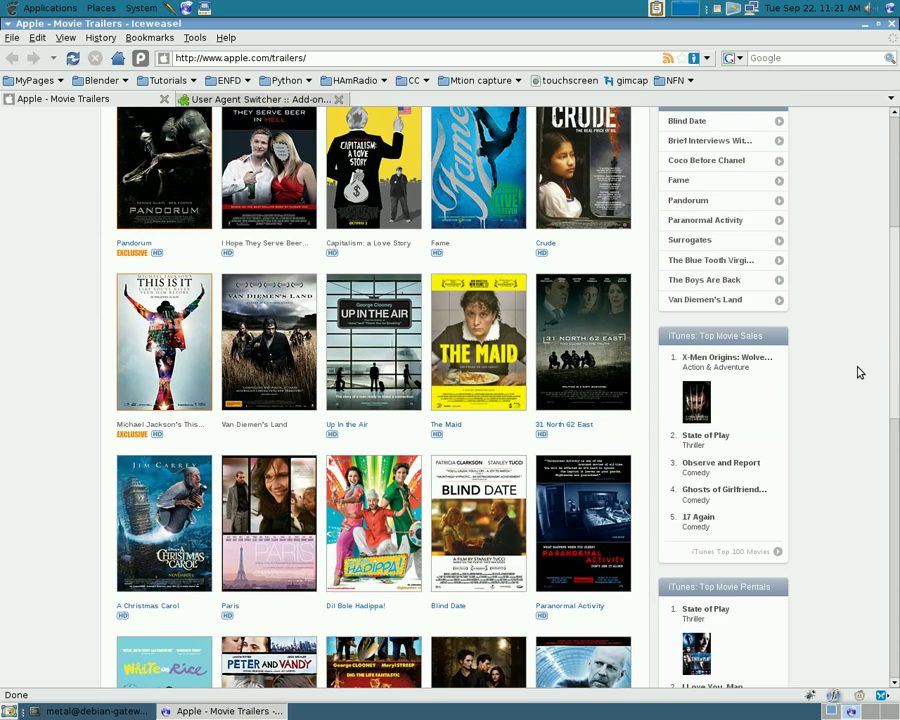
{"action": "scroll", "coordinate": [610, 510], "scroll_direction": "down", "scroll_amount": 5}
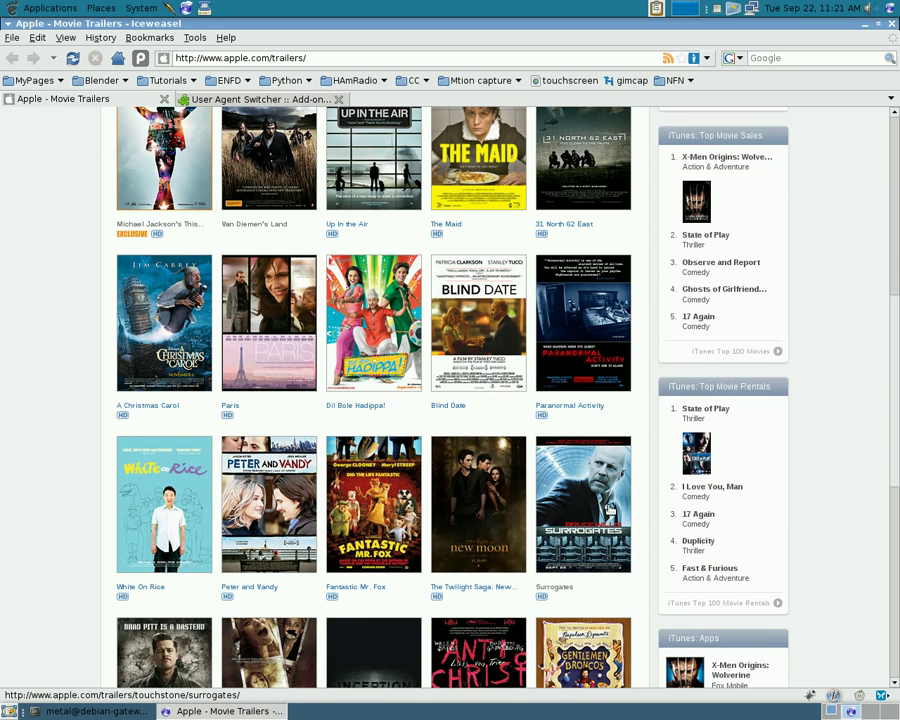
Step: Open the Surrogates trailer page and load the SMALL version of Trailer 2
{"action": "left_click", "coordinate": [610, 510]}
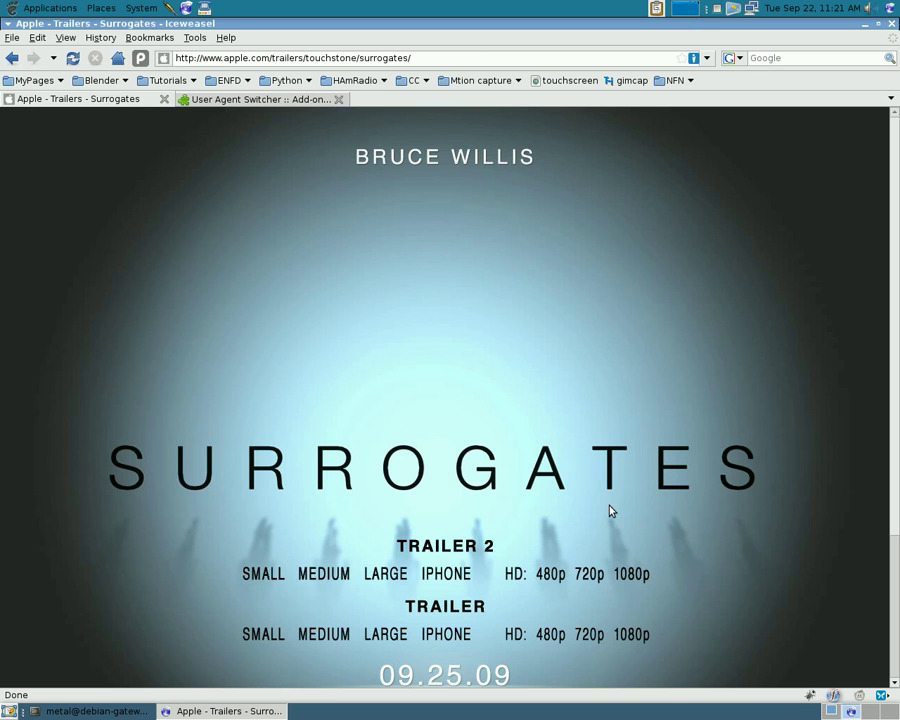
{"action": "left_click", "coordinate": [265, 575]}
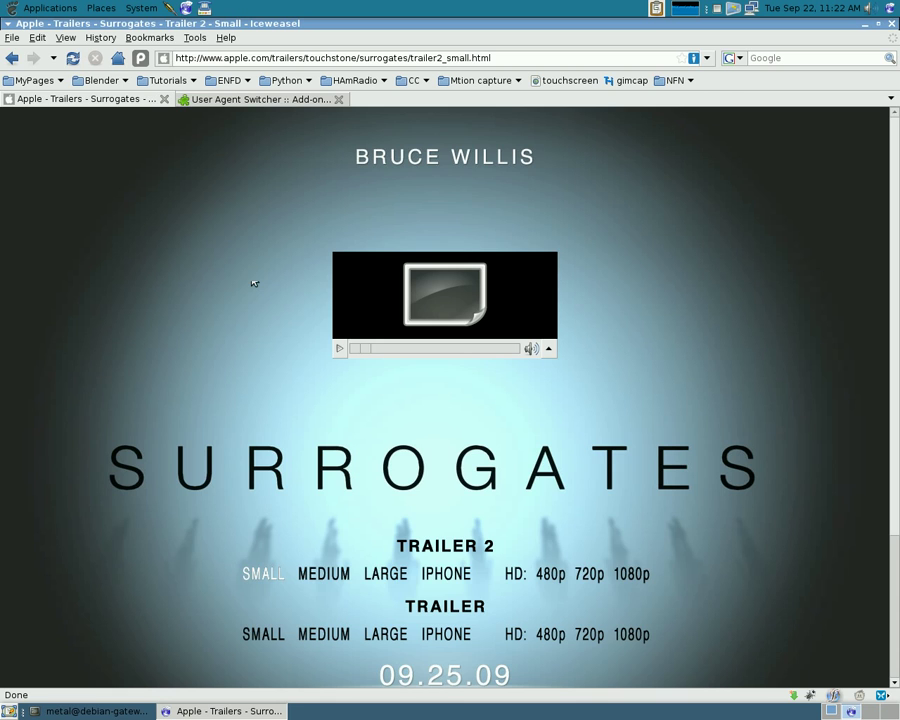
{"action": "left_click", "coordinate": [236, 100]}
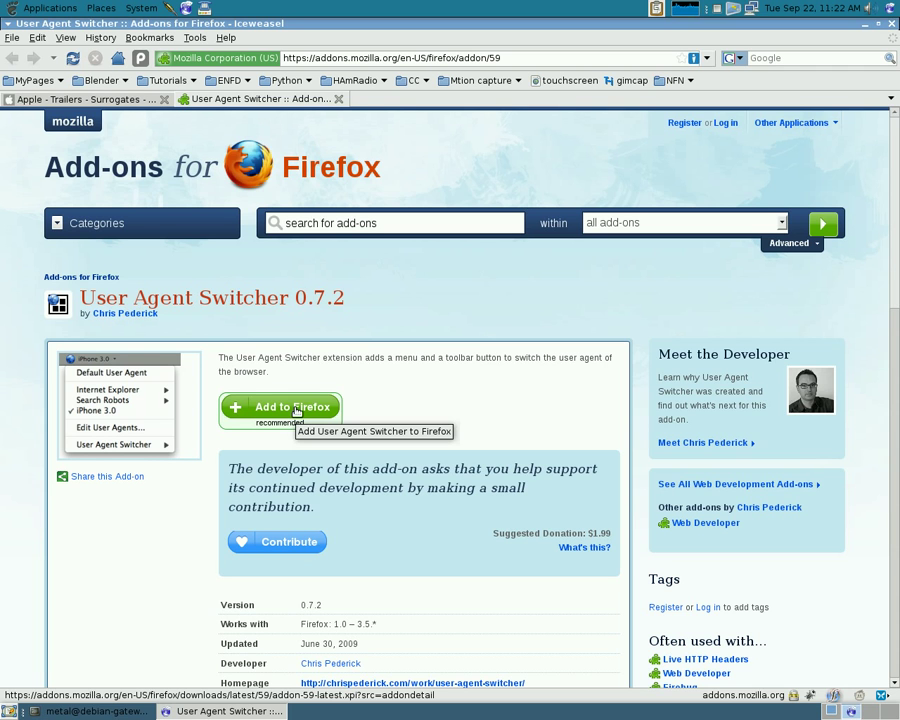
{"action": "left_click", "coordinate": [122, 102]}
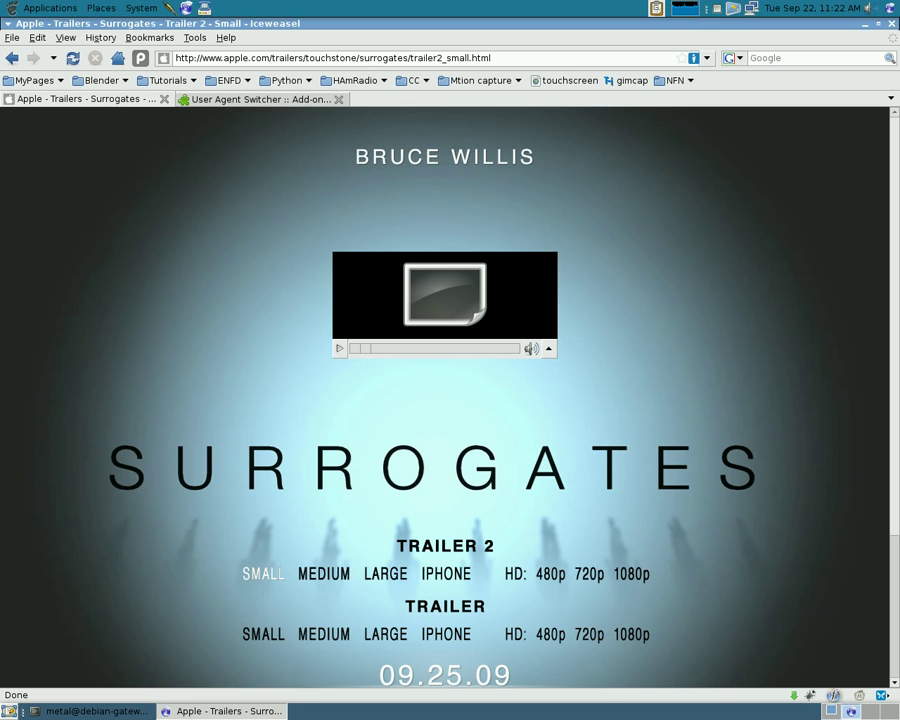
Step: Import quicktimeua.xml through Edit User Agents to add the Quicktime 7.6.2 user agent, then confirm
{"action": "left_click", "coordinate": [191, 40]}
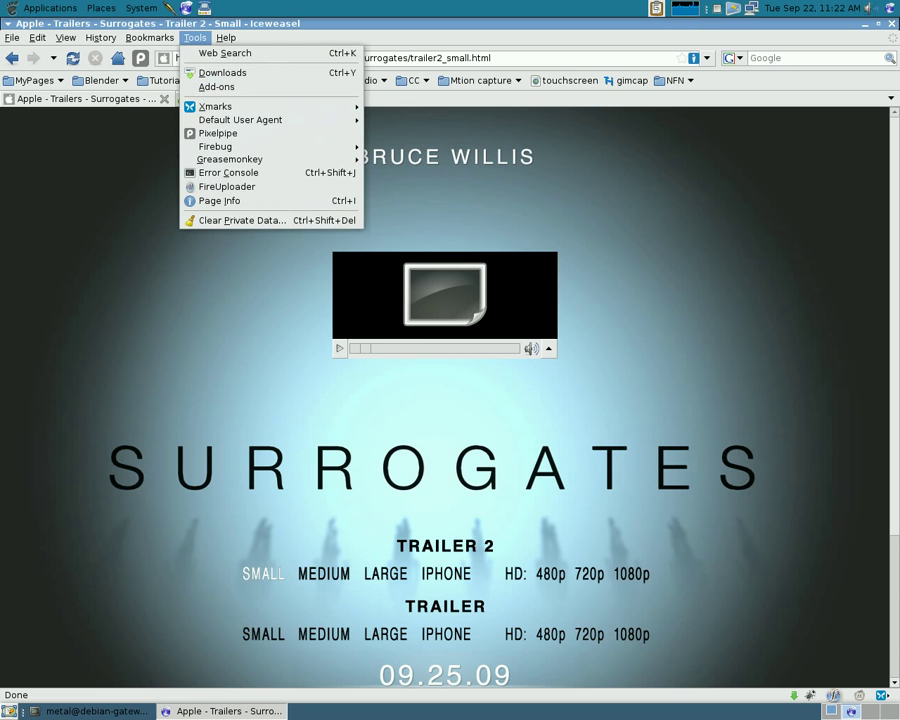
{"action": "mouse_move", "coordinate": [236, 121]}
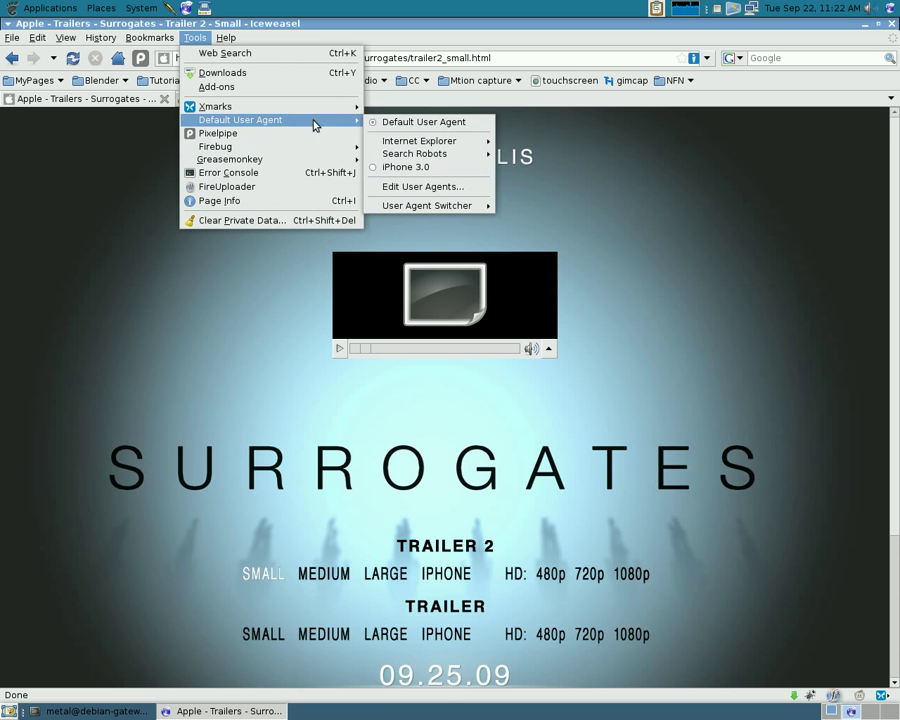
{"action": "left_click", "coordinate": [407, 187]}
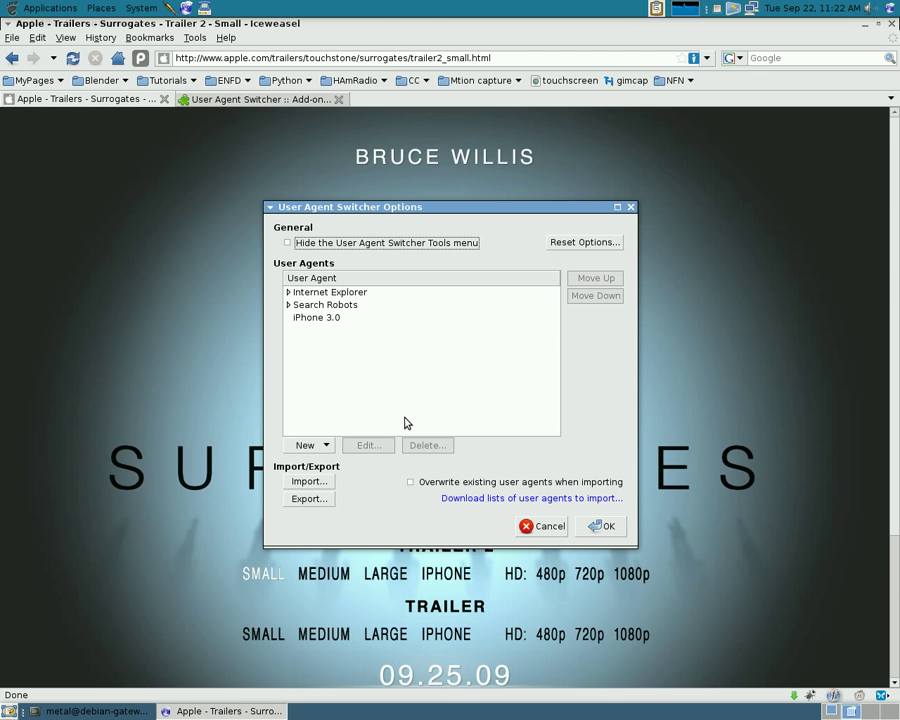
{"action": "left_click", "coordinate": [330, 481]}
{"action": "scroll", "coordinate": [508, 436], "scroll_direction": "down", "scroll_amount": 2}
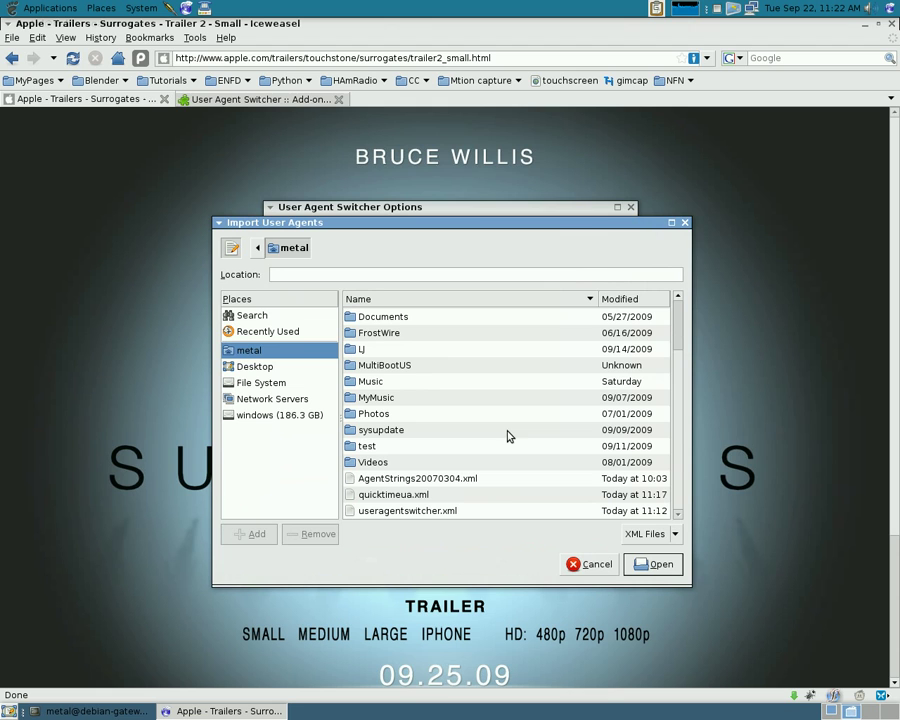
{"action": "left_click", "coordinate": [382, 498]}
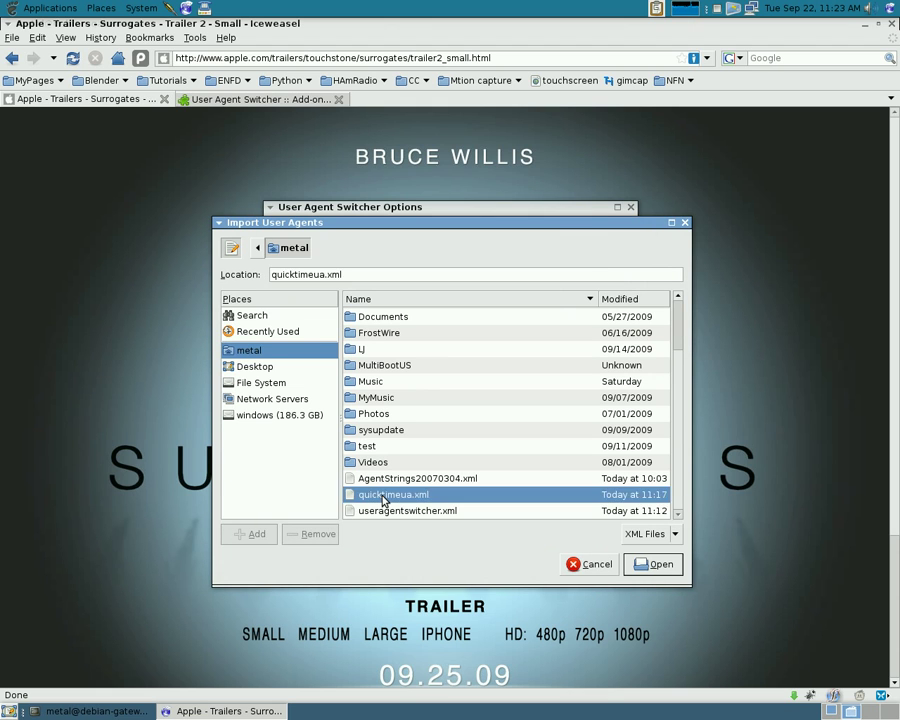
{"action": "left_click", "coordinate": [652, 564]}
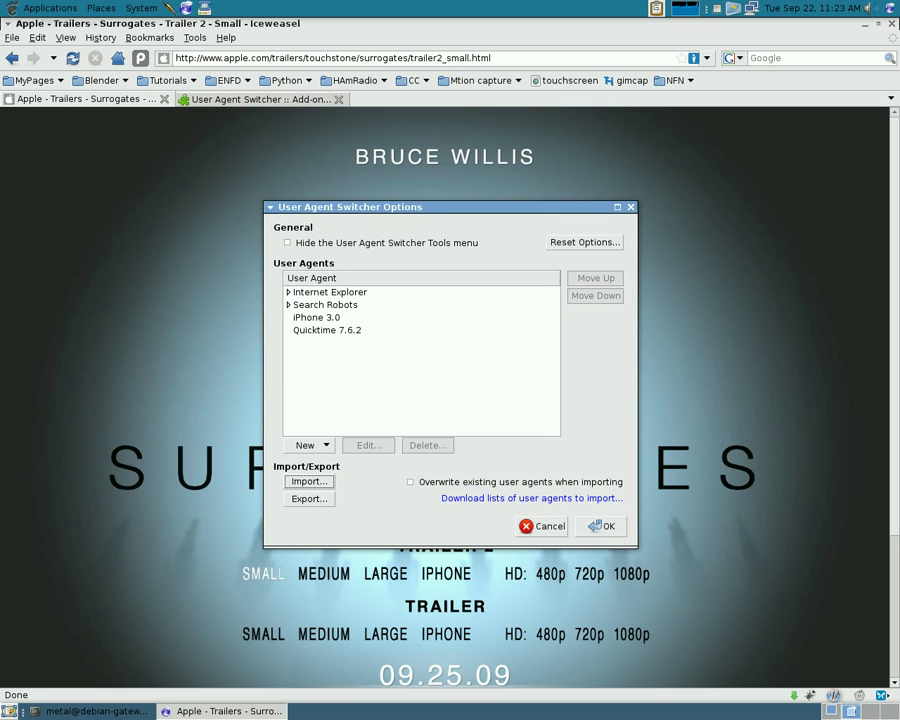
{"action": "left_click", "coordinate": [603, 527]}
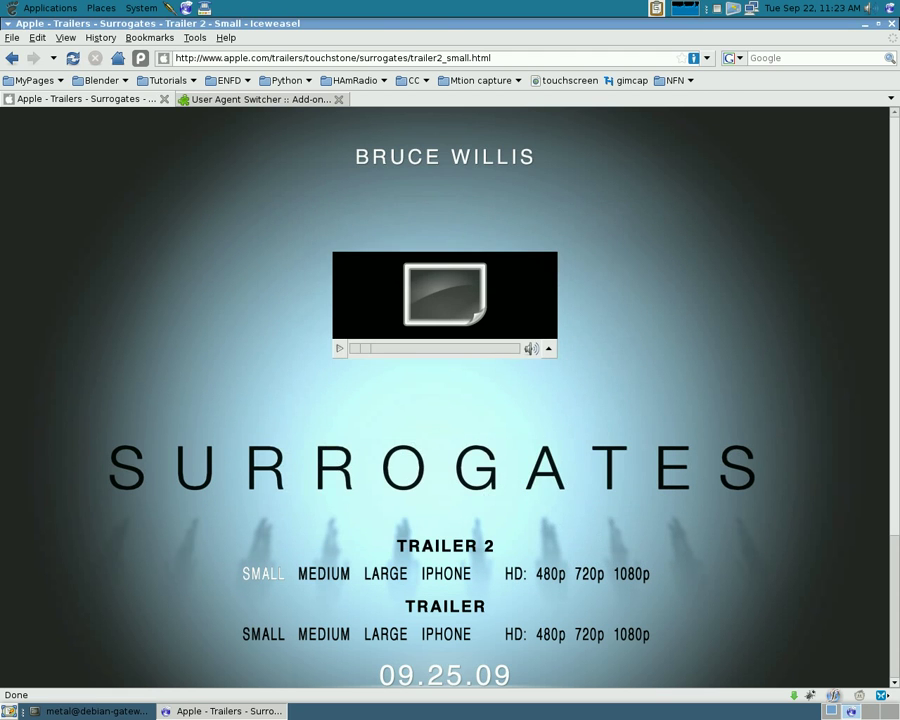
Step: Switch the default user agent to Quicktime 7.6.2 and reload the trailer page
{"action": "left_click", "coordinate": [194, 37]}
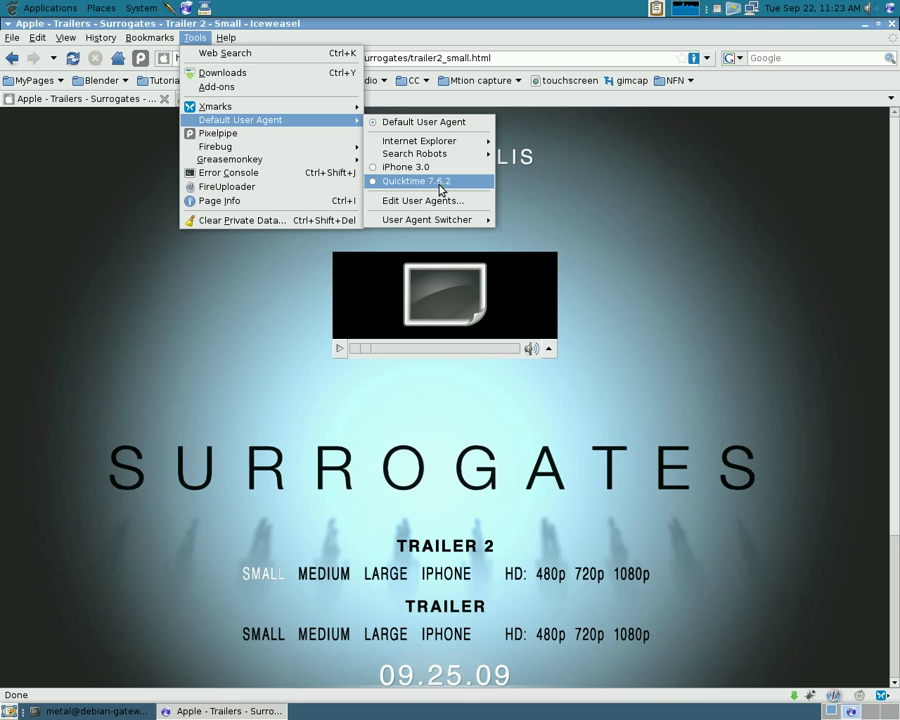
{"action": "left_click", "coordinate": [435, 184]}
{"action": "left_click", "coordinate": [72, 58]}
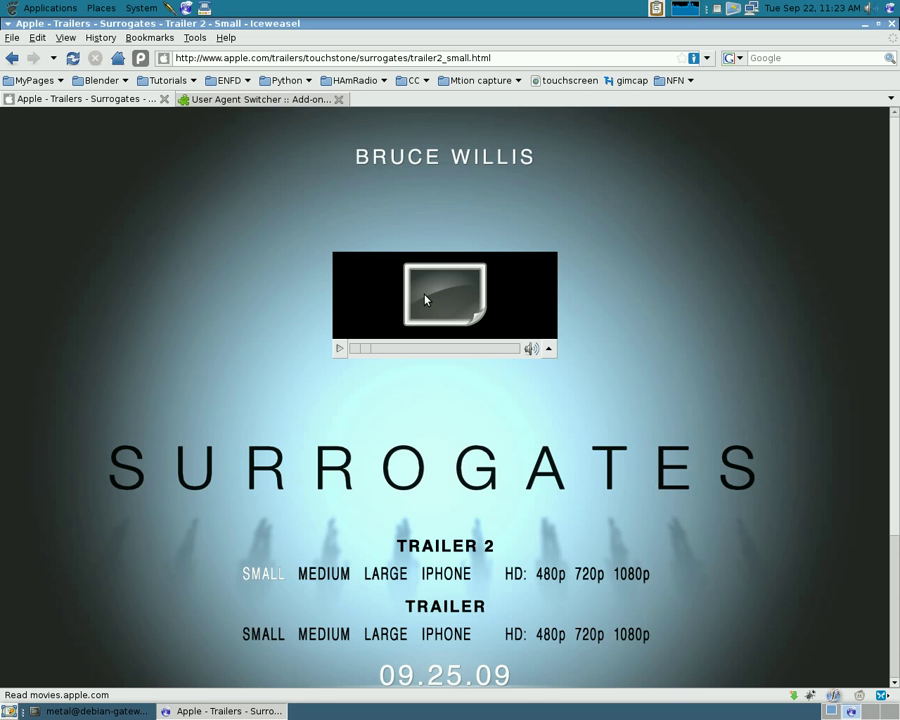
Step: Copy the player's movie link and load surrogates-tlr3_h320.mov directly in the address bar
{"action": "left_click", "coordinate": [550, 352]}
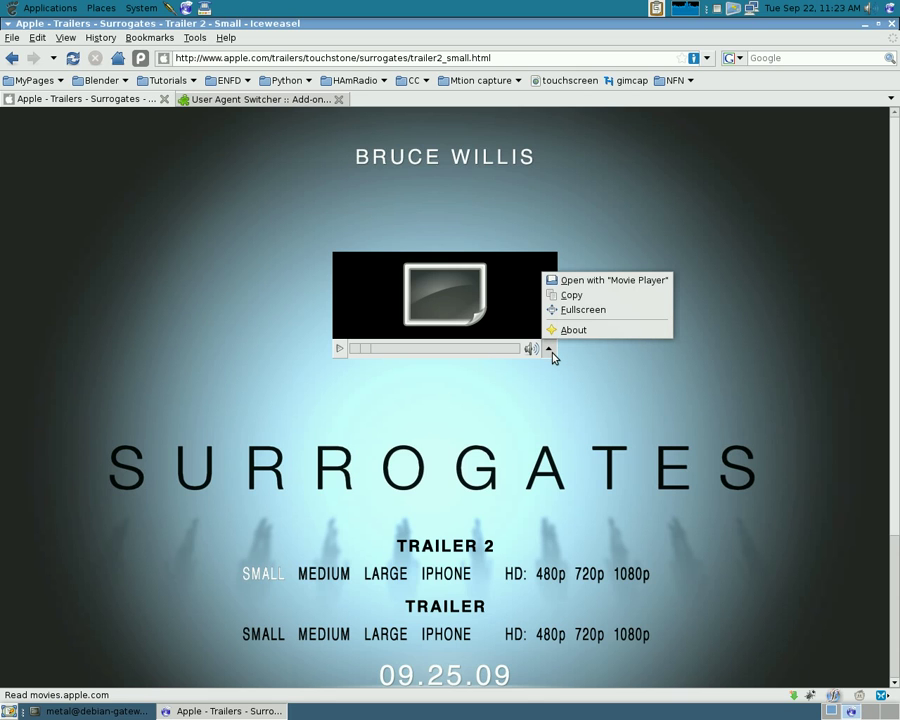
{"action": "left_click", "coordinate": [577, 299]}
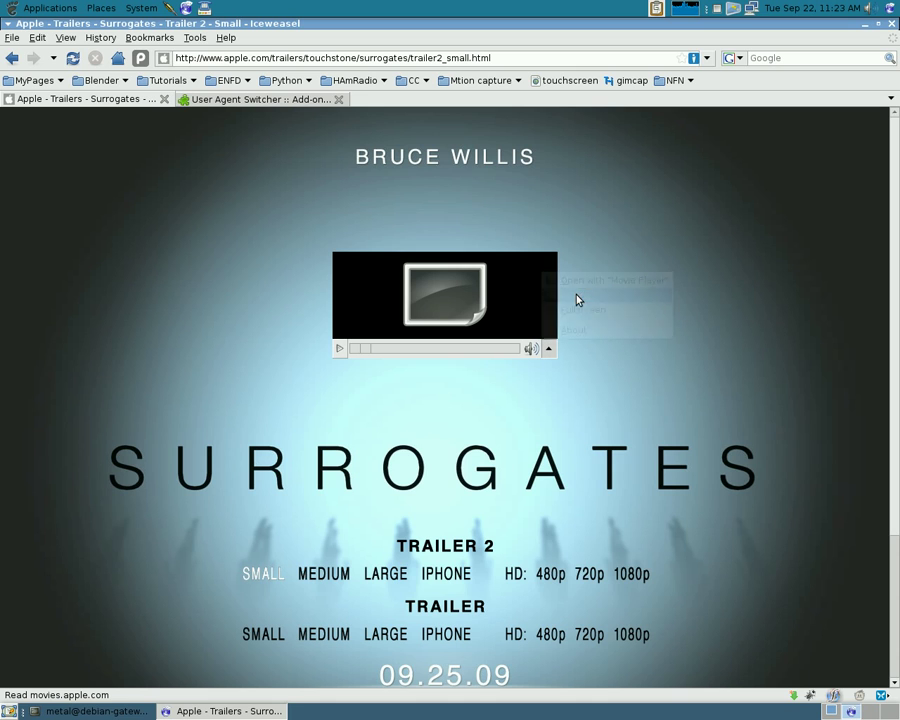
{"action": "double_click", "coordinate": [526, 58]}
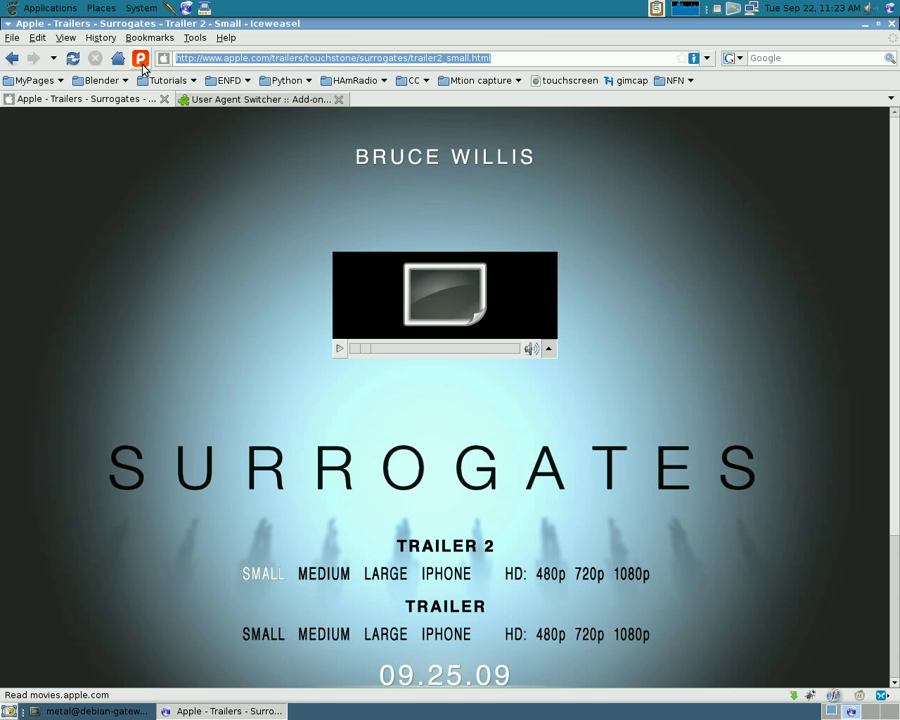
{"action": "left_click", "coordinate": [37, 37]}
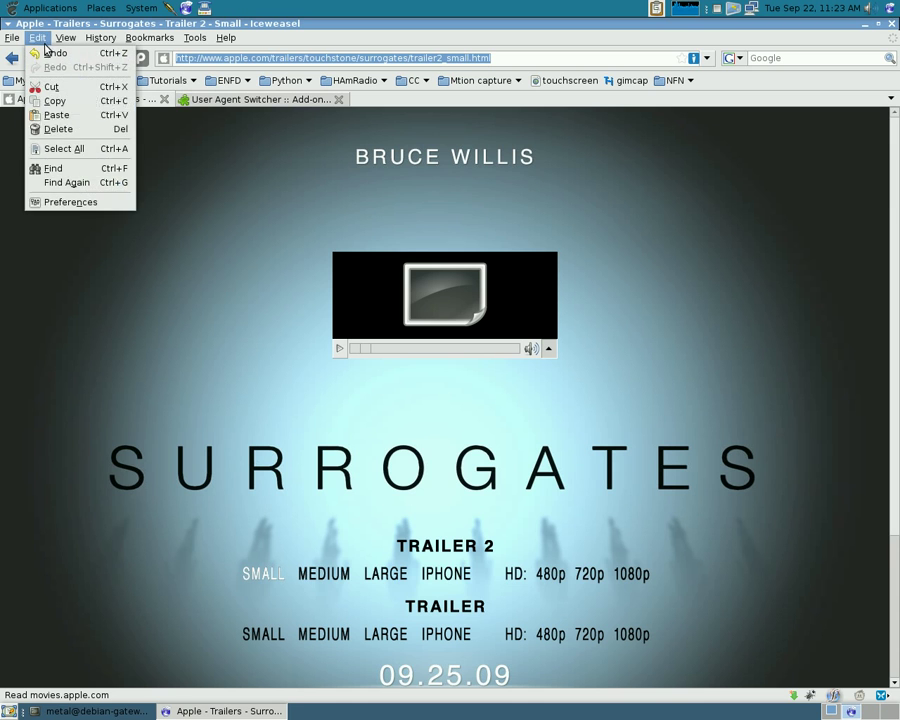
{"action": "left_click", "coordinate": [68, 121]}
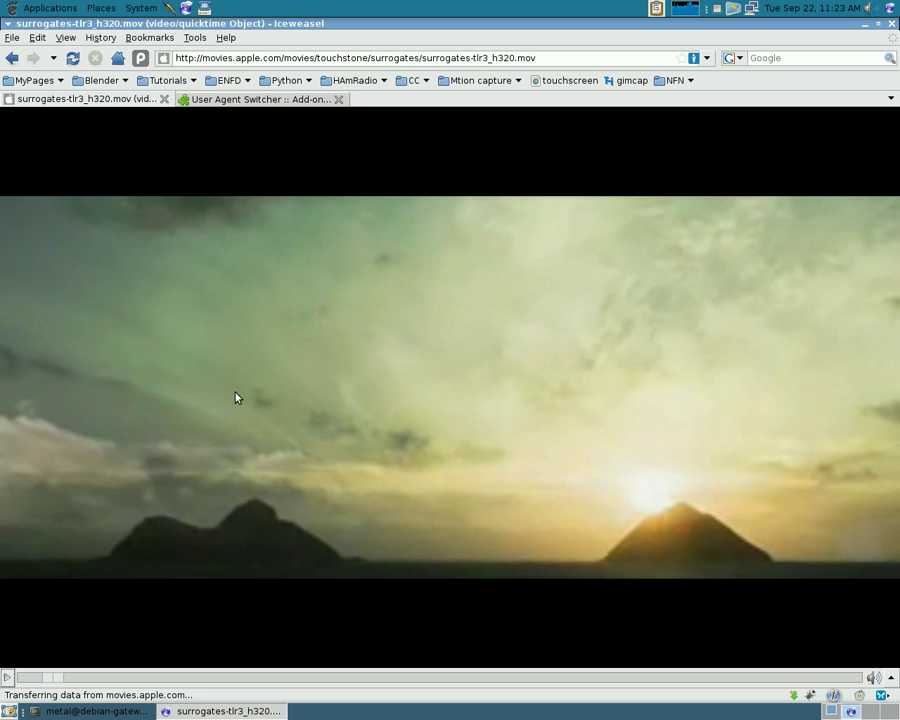
Step: Return to the Surrogates trailer page and reset to the Default User Agent
{"action": "left_click", "coordinate": [11, 60]}
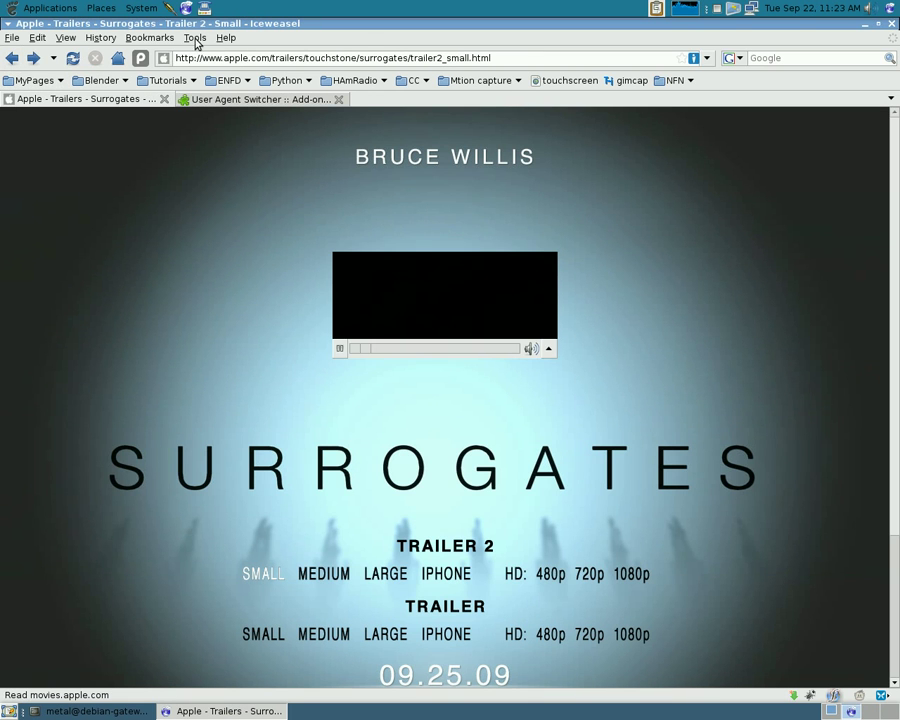
{"action": "left_click", "coordinate": [195, 38]}
{"action": "mouse_move", "coordinate": [249, 122]}
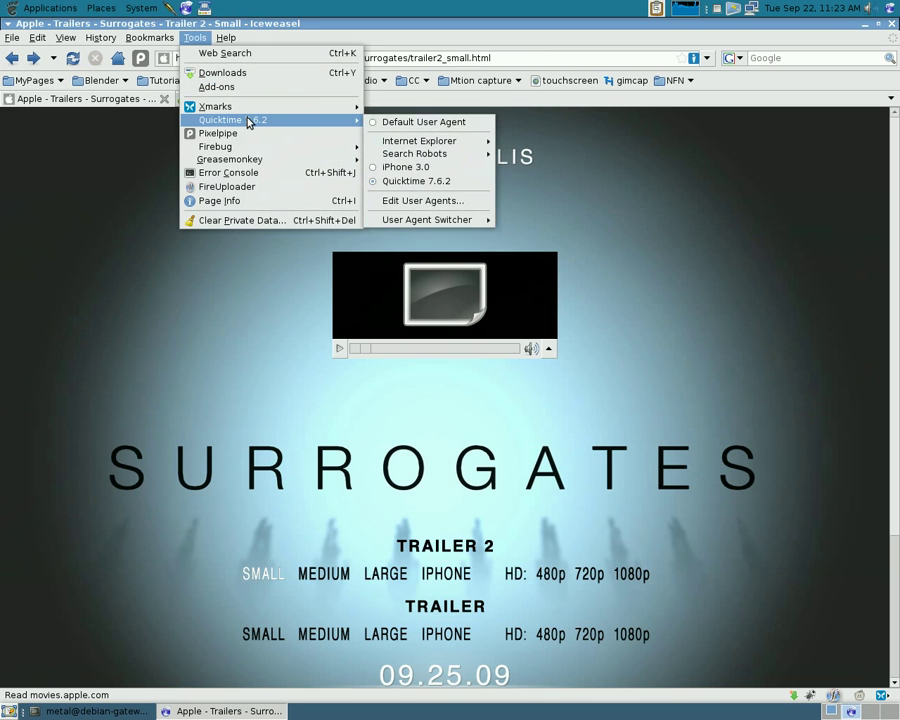
{"action": "left_click", "coordinate": [404, 123]}
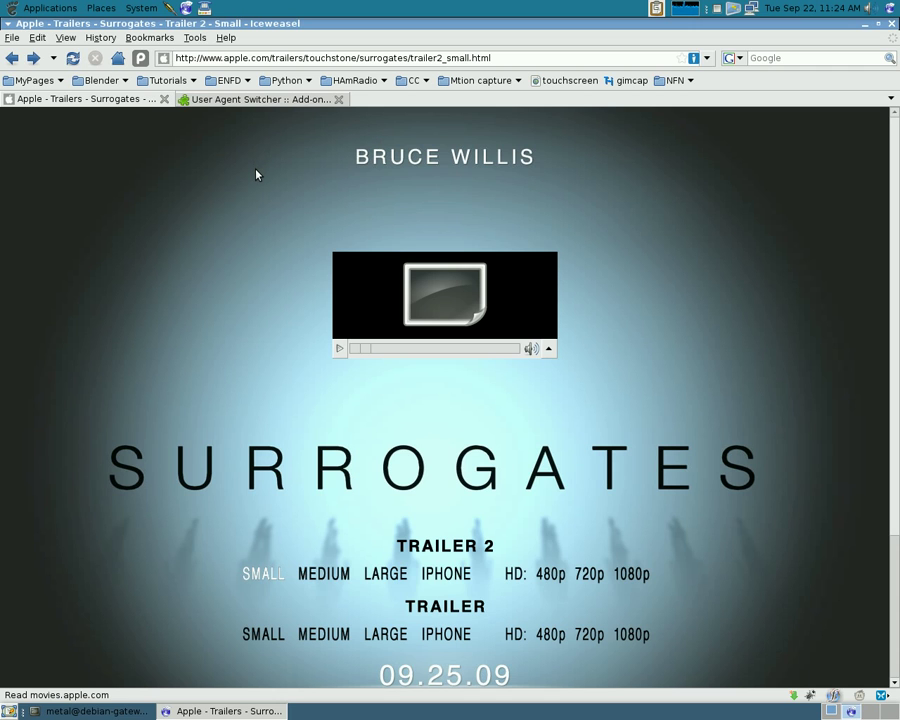
Step: Set the user agent back to QuickTime 7.6.2, then open and dismiss the player's menu
{"action": "left_click", "coordinate": [195, 38]}
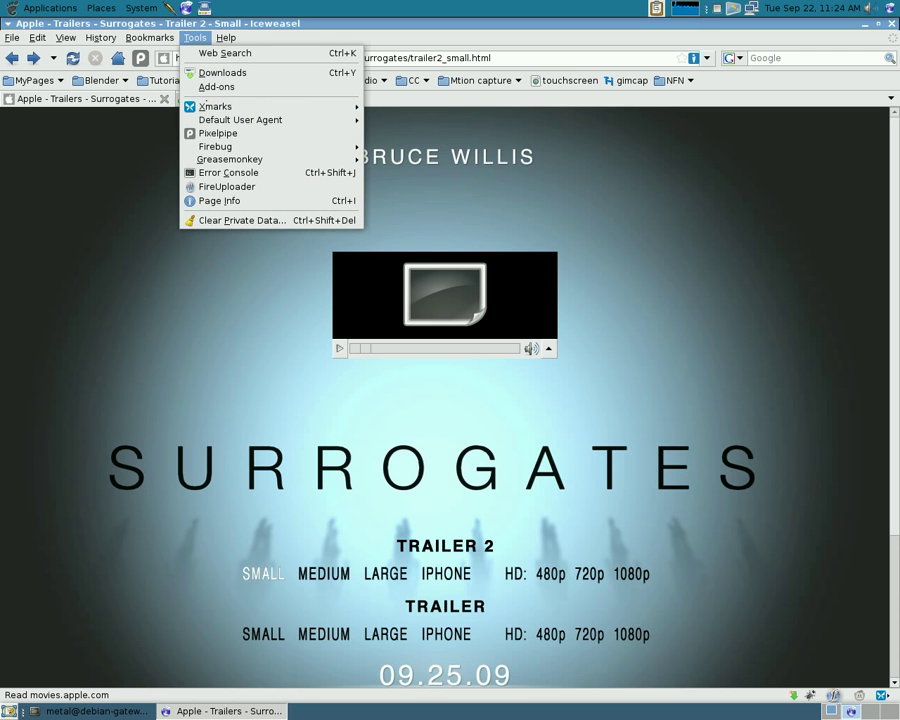
{"action": "mouse_move", "coordinate": [240, 119]}
{"action": "left_click", "coordinate": [396, 182]}
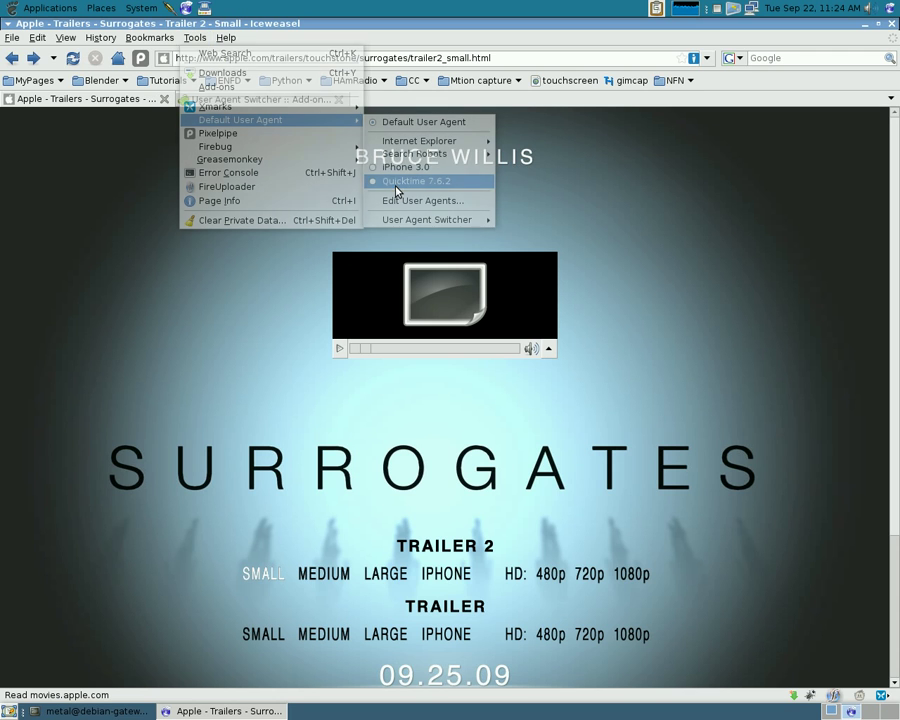
{"action": "left_click", "coordinate": [548, 348]}
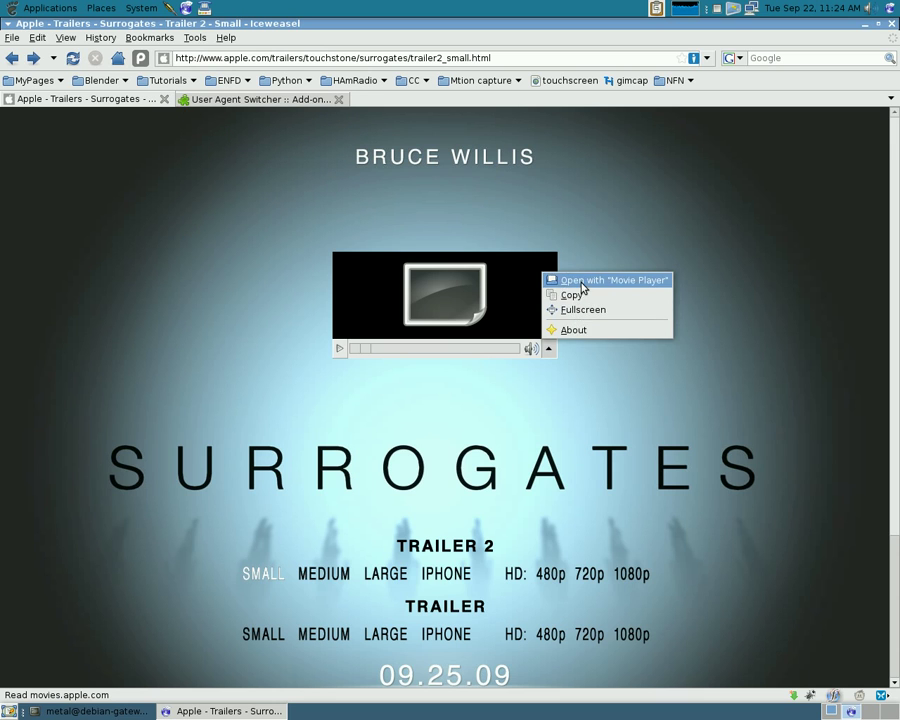
{"action": "left_click", "coordinate": [582, 284]}
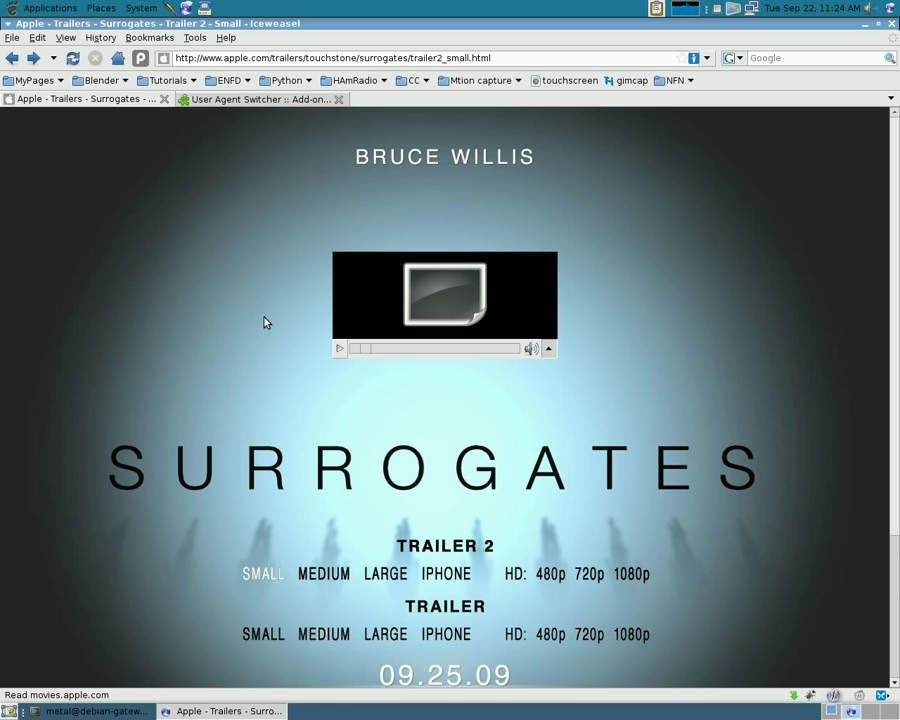
Step: In the terminal, type the command 'wget -U QuickTime/7.6.2'
{"action": "left_click", "coordinate": [95, 712]}
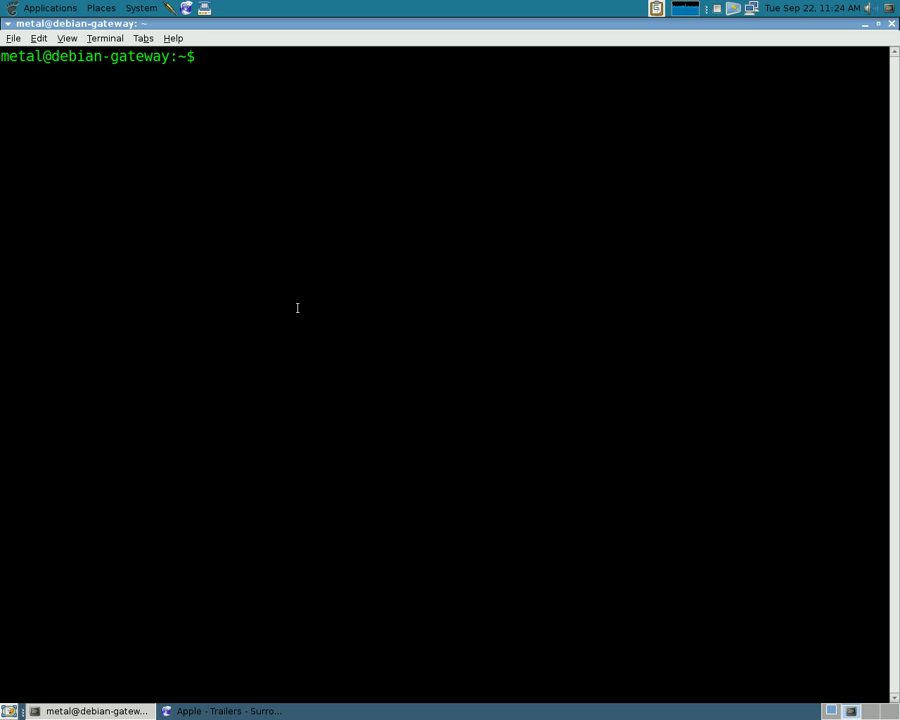
{"action": "type", "text": "wget"}
{"action": "type", "text": "-U QuickTime/7.6.2"}
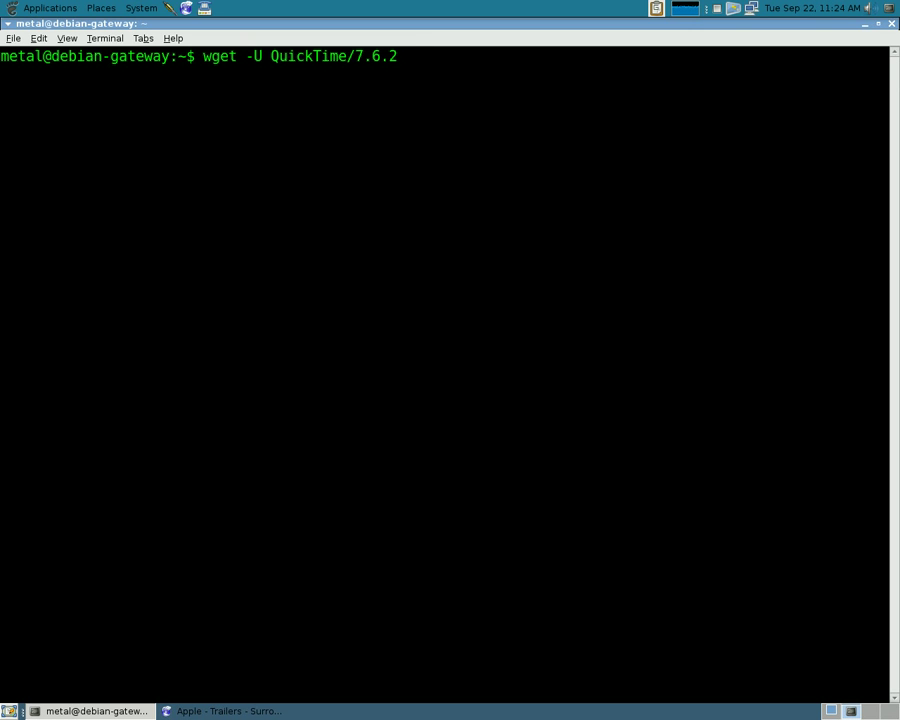
{"action": "double_click", "coordinate": [250, 56]}
{"action": "left_click_drag", "start_coordinate": [270, 57], "coordinate": [397, 57]}
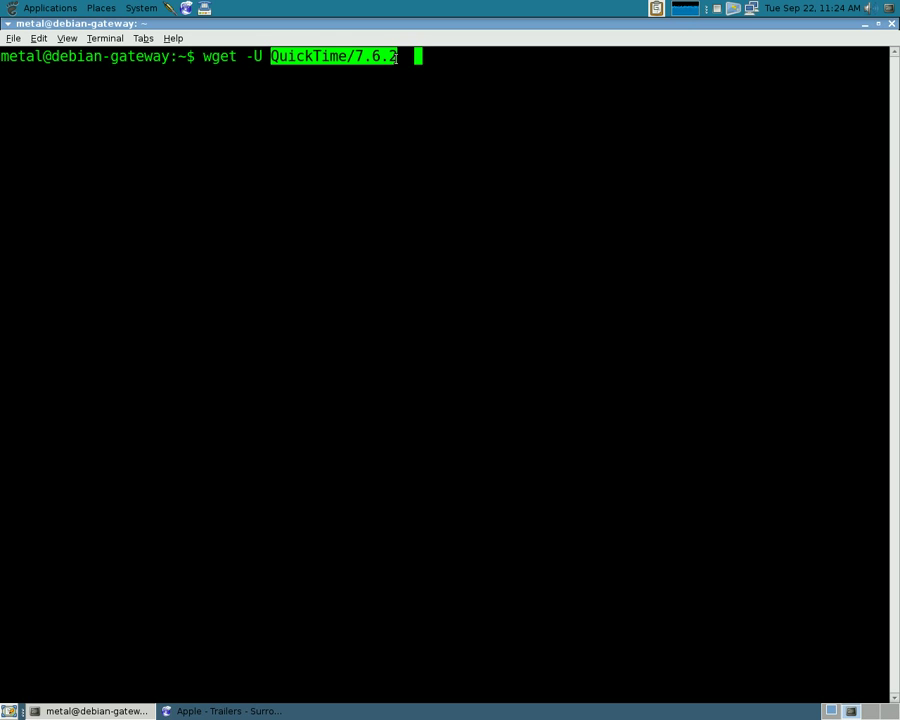
{"action": "left_click", "coordinate": [273, 56]}
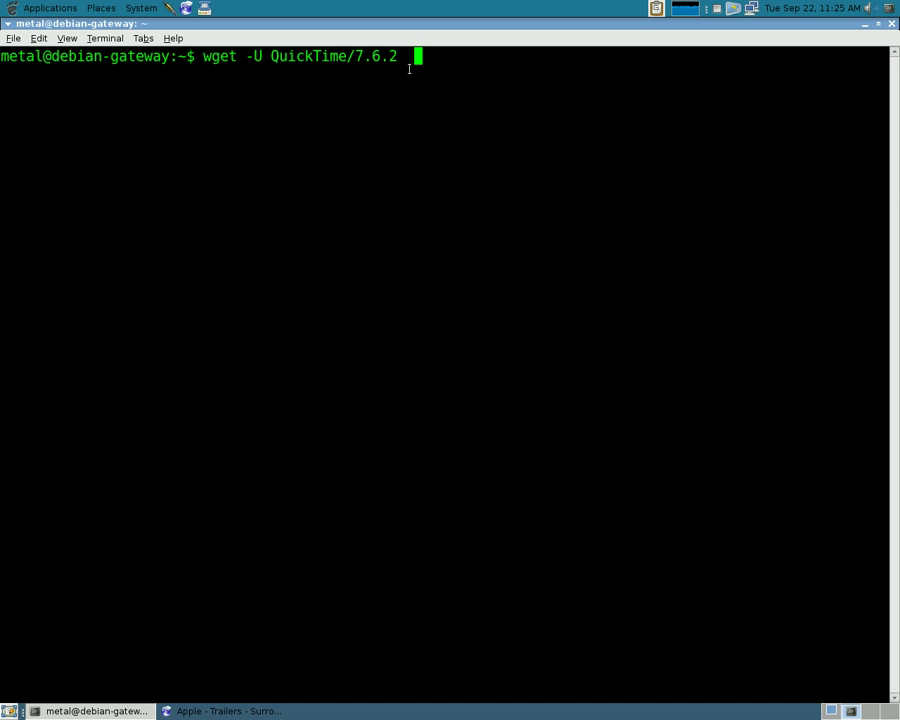
Step: Copy the trailer's movie URL from Iceweasel, paste it in quotes, and run wget
{"action": "key", "text": "alt+Tab"}
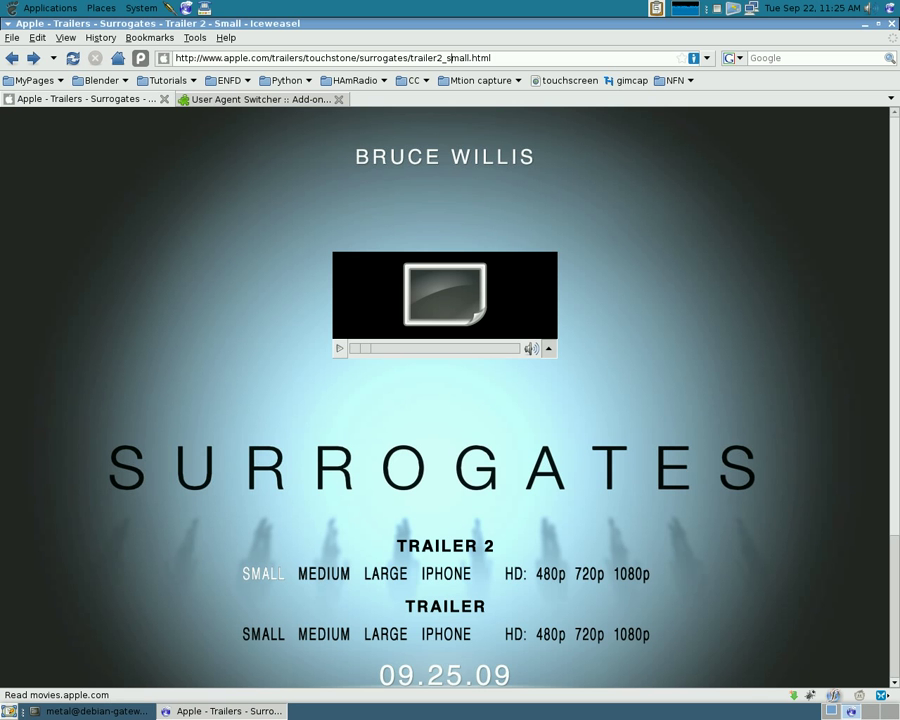
{"action": "left_click", "coordinate": [549, 349]}
{"action": "left_click", "coordinate": [592, 301]}
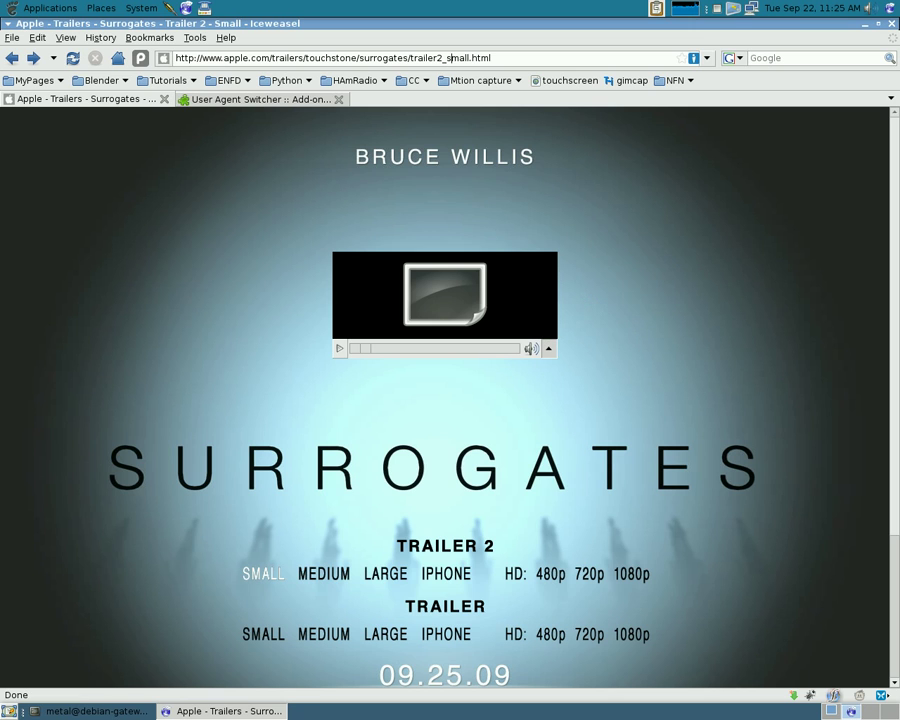
{"action": "key", "text": "alt+Tab"}
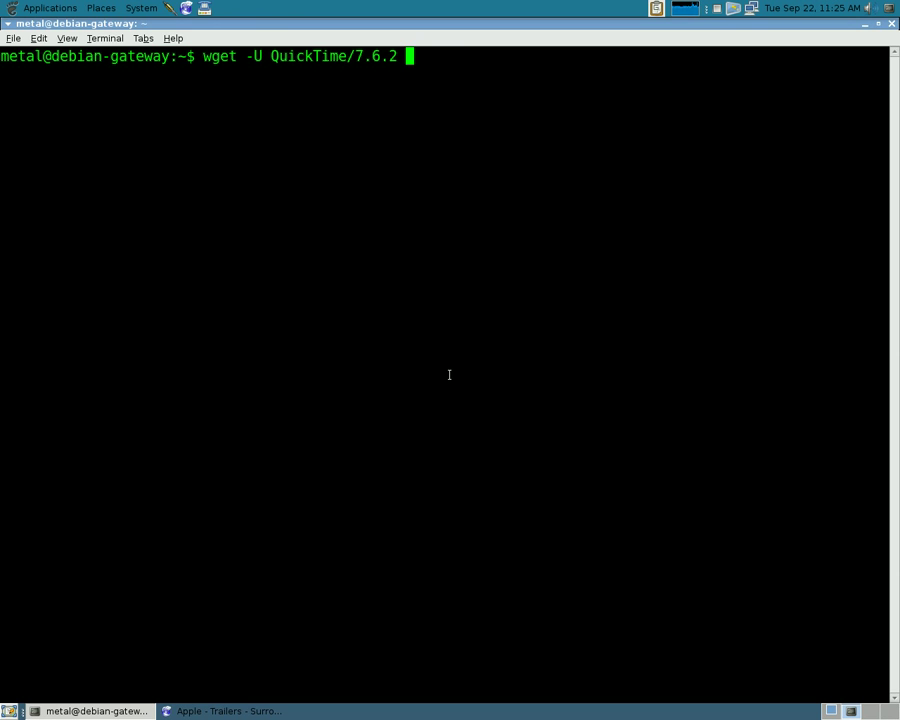
{"action": "type", "text": "\""}
{"action": "right_click", "coordinate": [449, 378]}
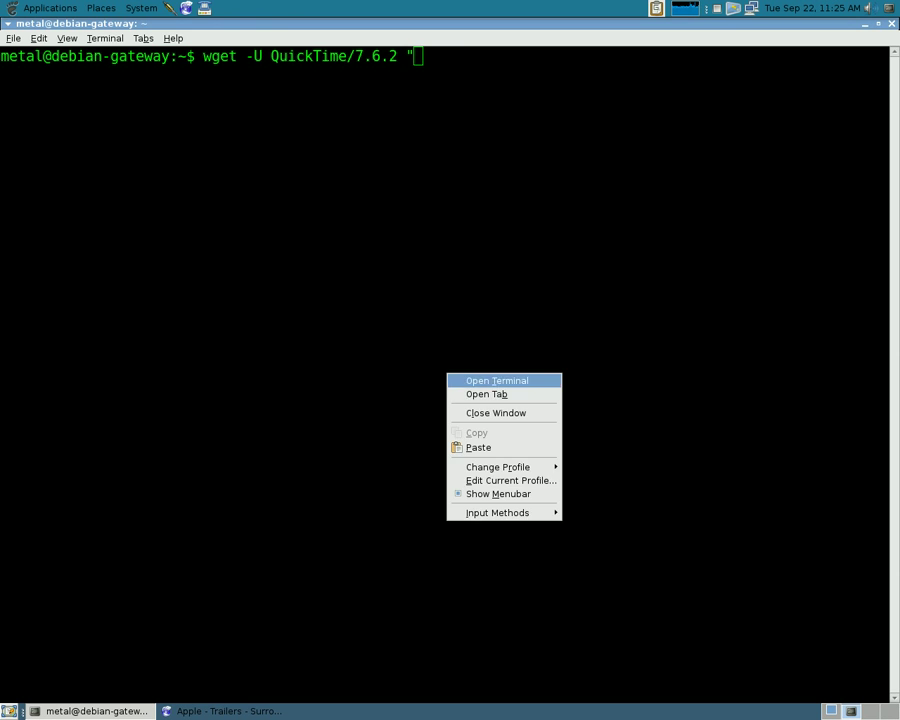
{"action": "left_click", "coordinate": [488, 446]}
{"action": "type", "text": "\""}
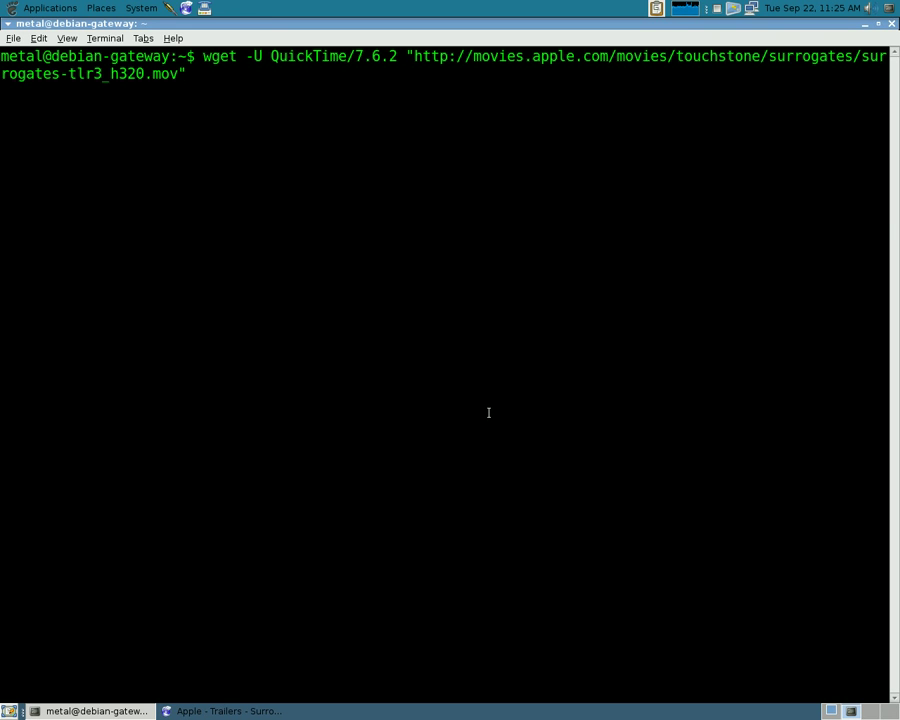
{"action": "key", "text": "Return"}
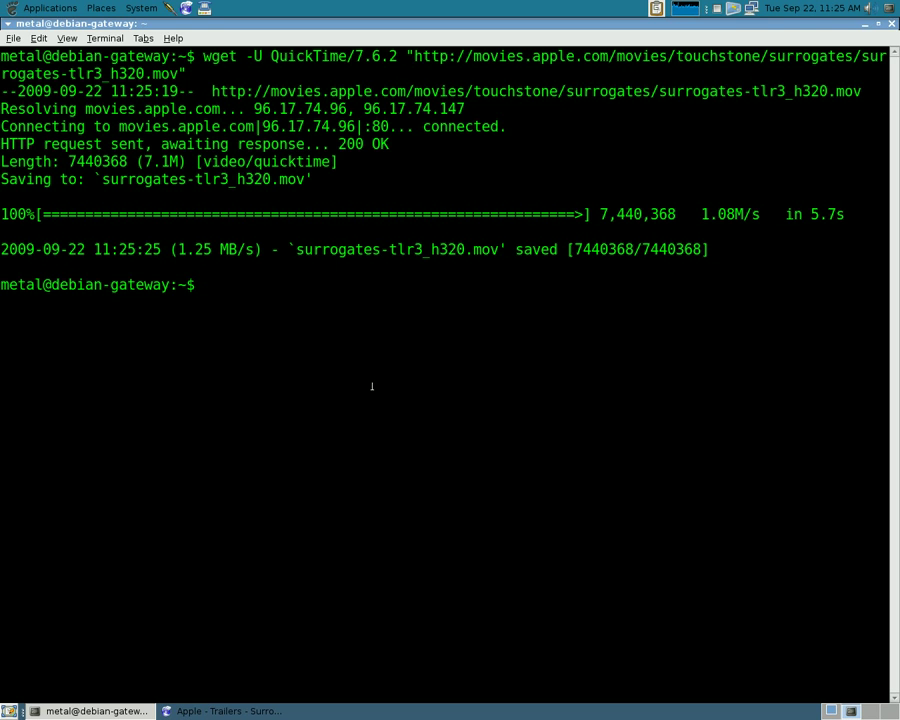
Step: Play surrogates-tlr3_h320.mov full screen in mplayer, then return to Iceweasel
{"action": "type", "text": "mplayer s"}
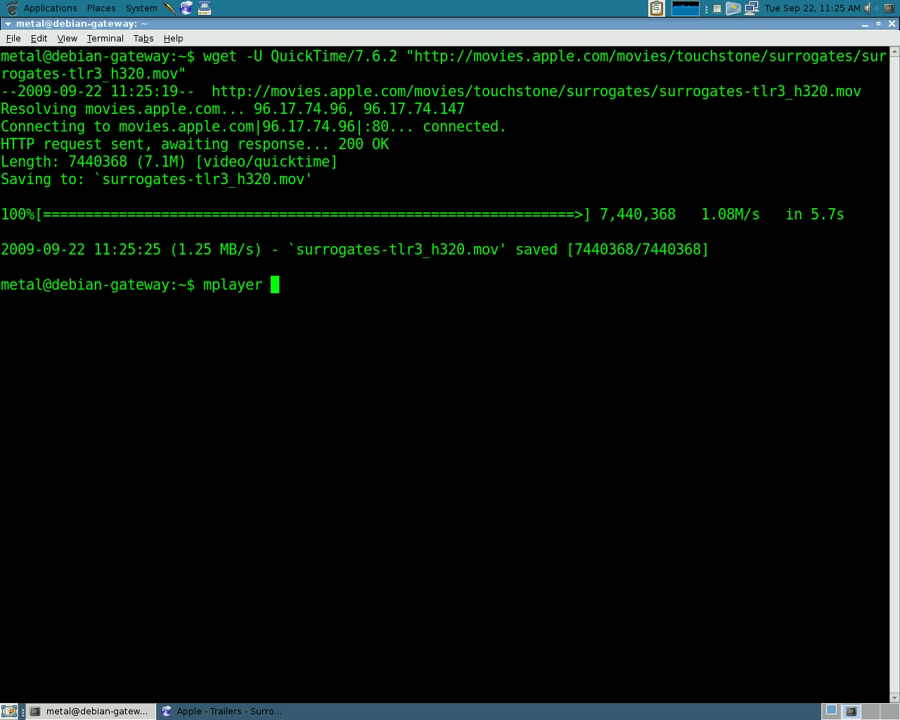
{"action": "key", "text": "Tab"}
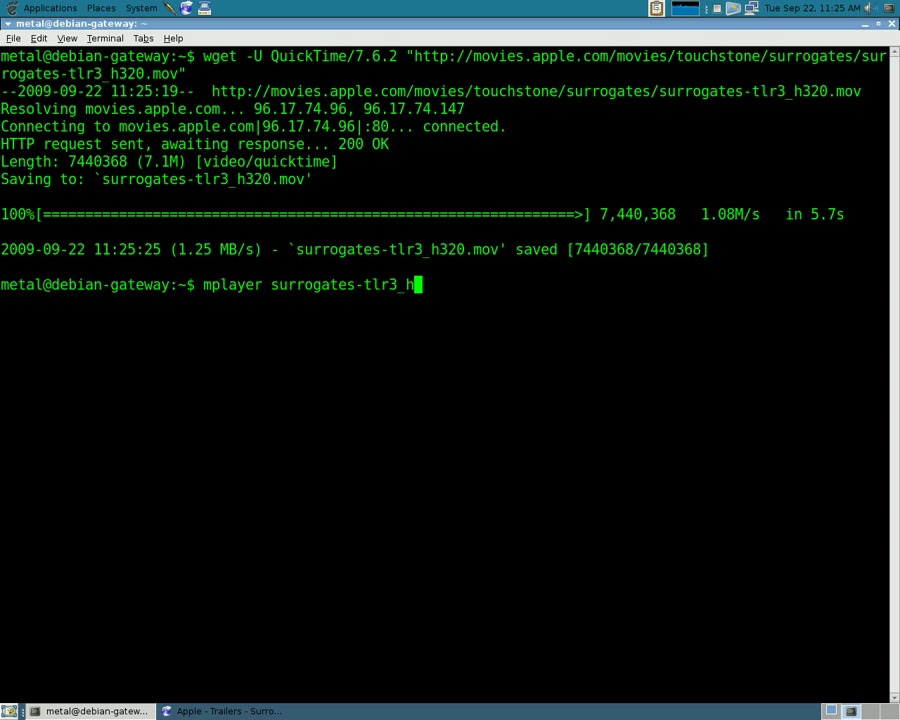
{"action": "type", "text": "3"}
{"action": "key", "text": "Tab"}
{"action": "key", "text": "Return"}
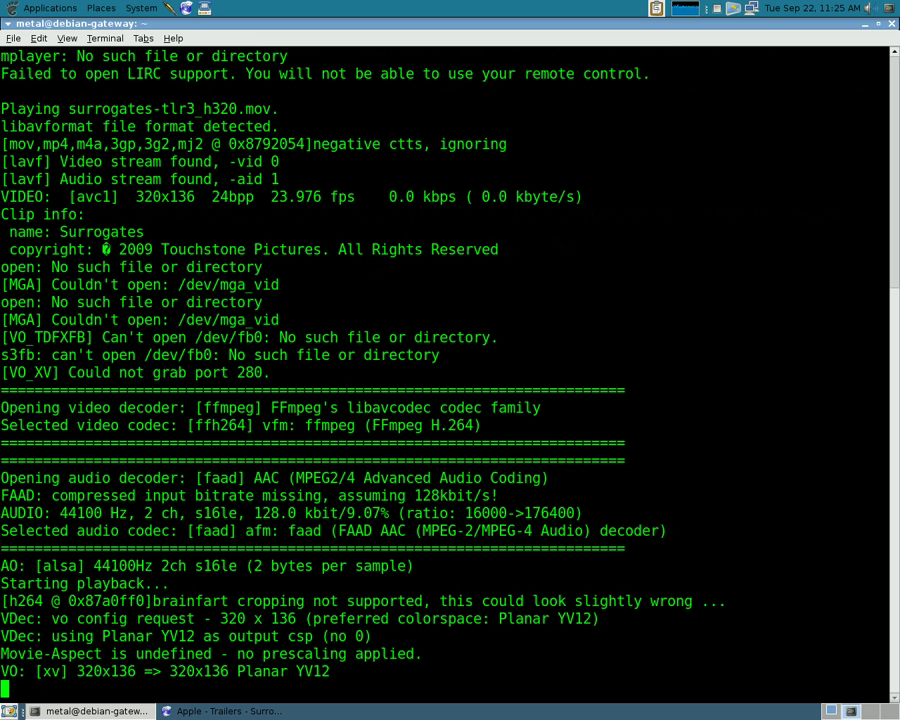
{"action": "key", "text": "f"}
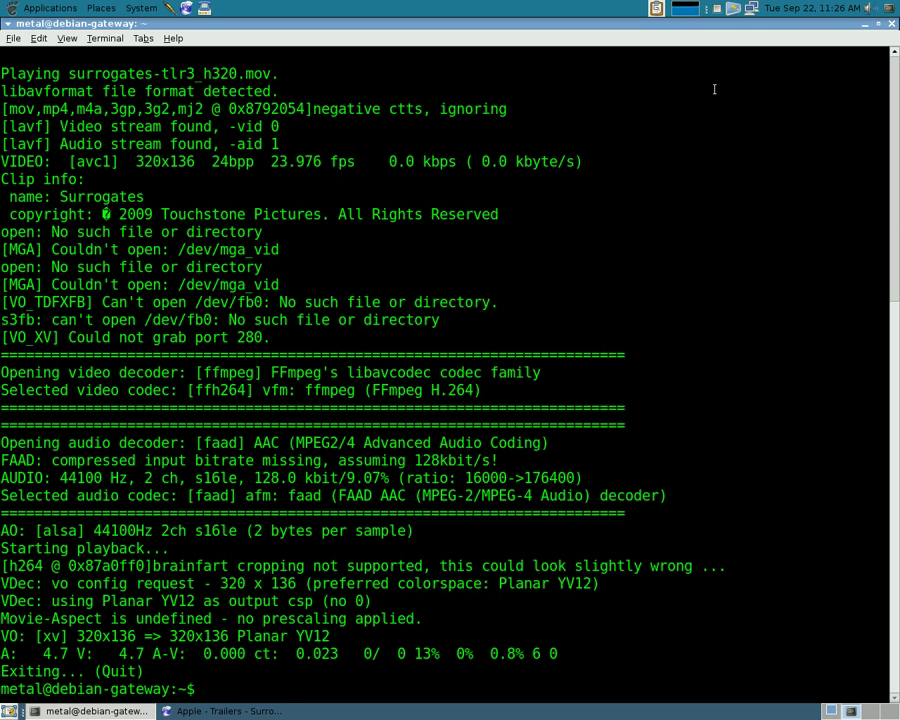
{"action": "key", "text": "alt+Tab"}
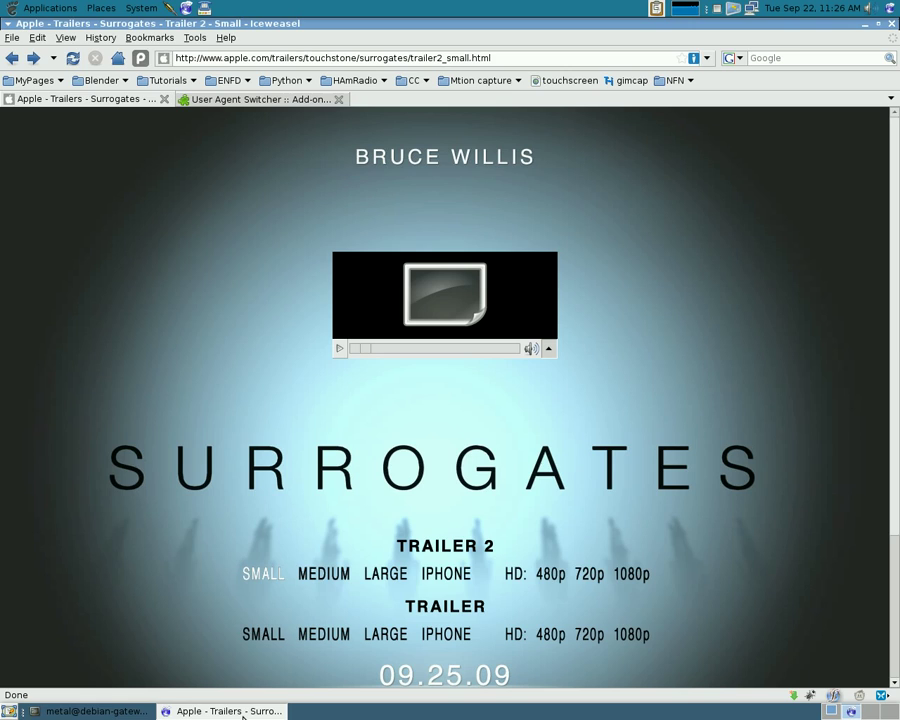